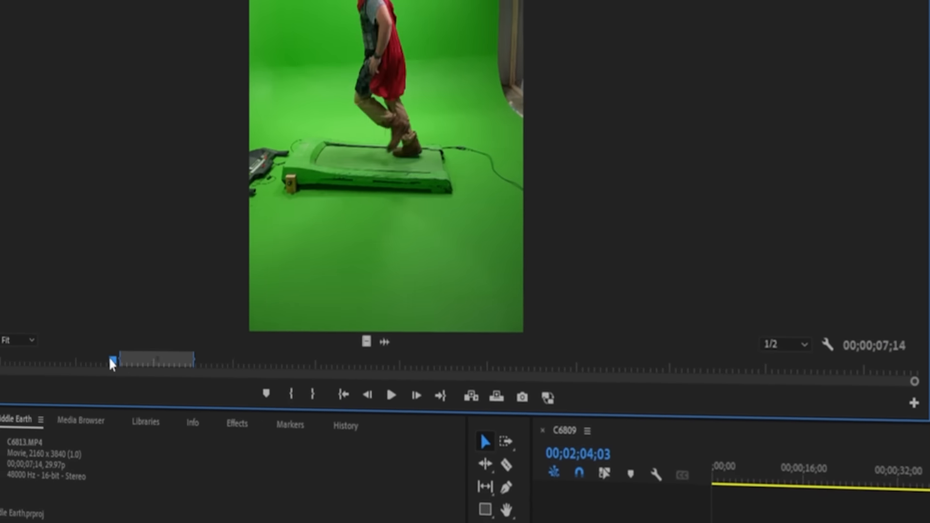
Add the marked range of C6813.MP4 to the C6809 sequence and replace the sequence clips with a linked After Effects composition
left_click_drag(109, 357, 522, 426)
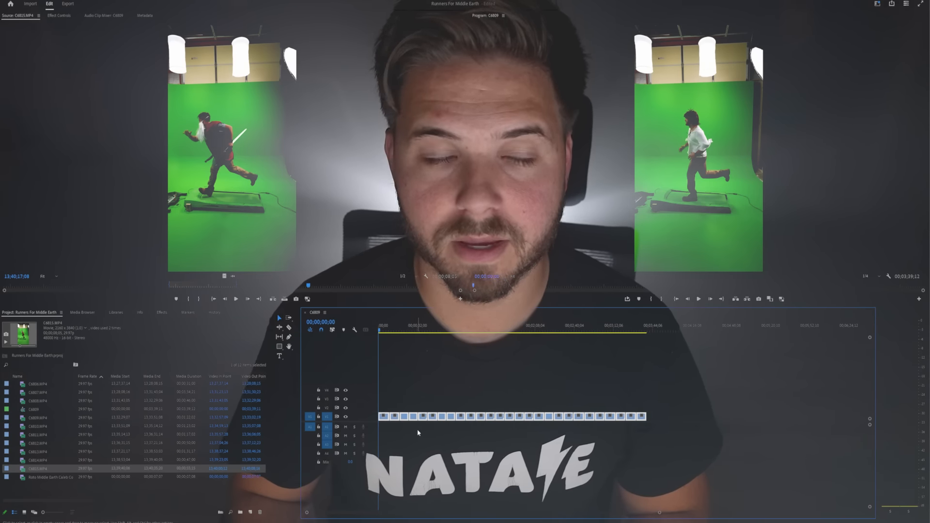
right_click(405, 417)
left_click(452, 151)
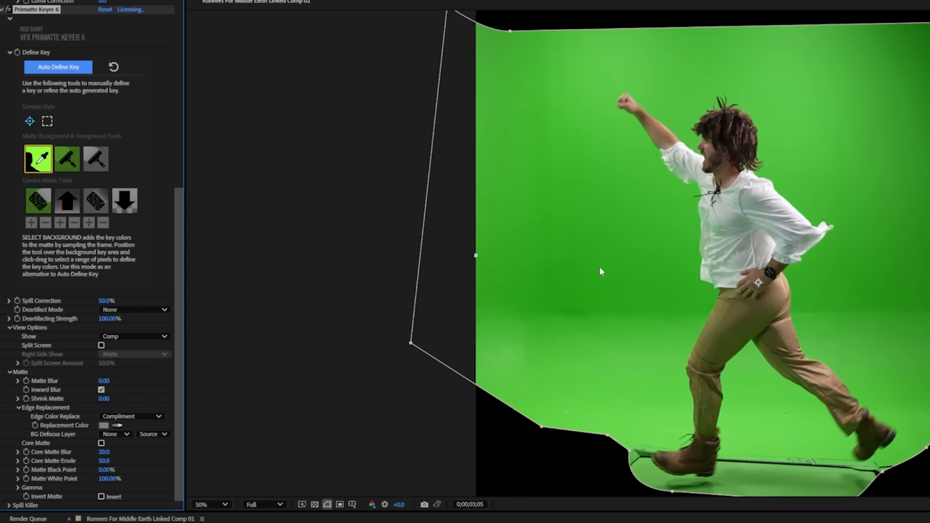
Key out the green screen behind the runner with Primatte Keyer by sampling the background and cleaning its remaining noise
left_click_drag(599, 271, 583, 83)
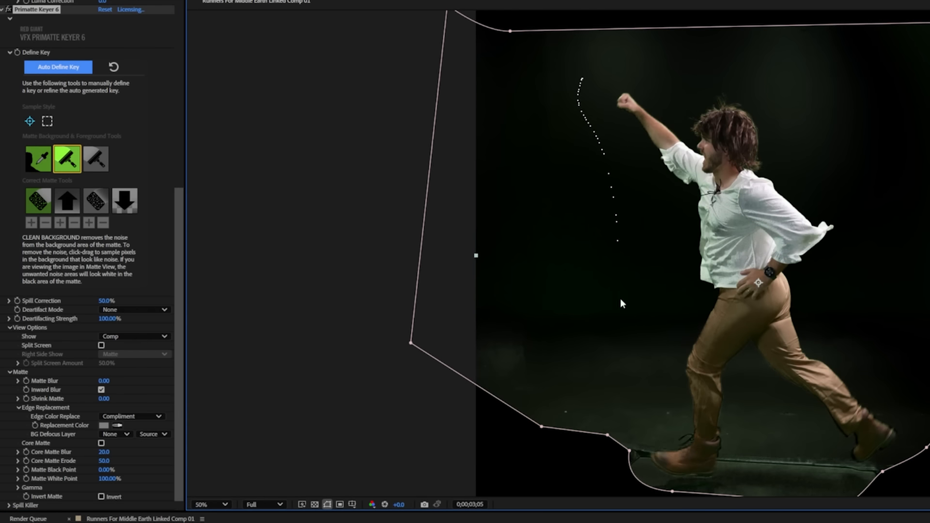
left_click_drag(619, 246, 625, 373)
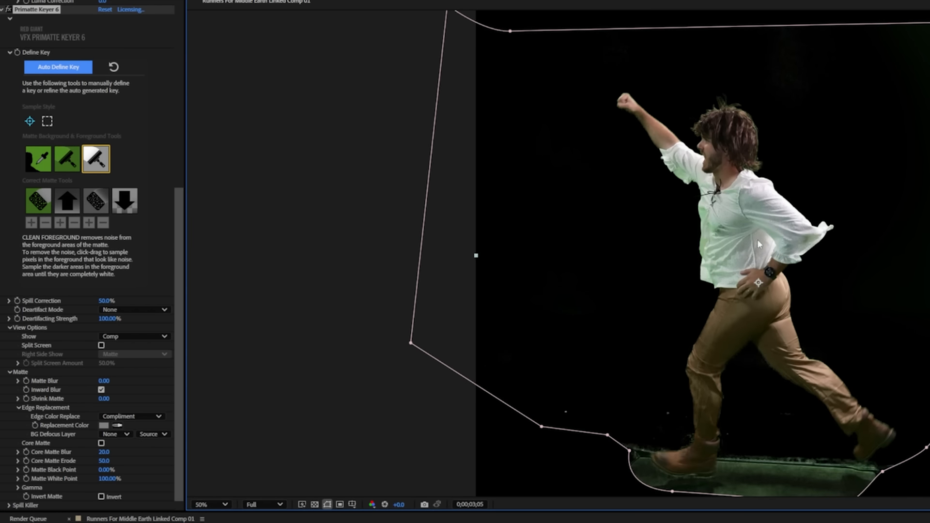
left_click(6, 9)
left_click(3, 5)
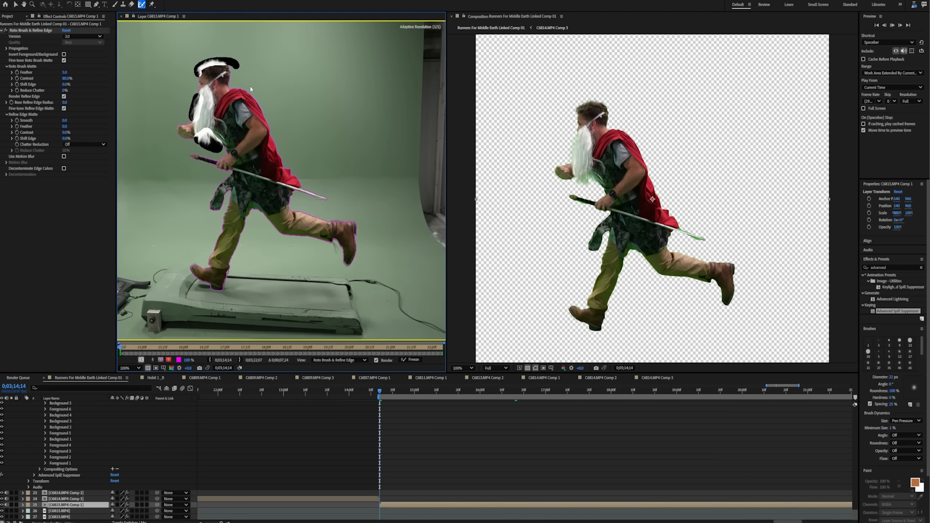
Preview the rotoscoped runner and the composition holding all the isolated soldier and hobbit clips
key("space")
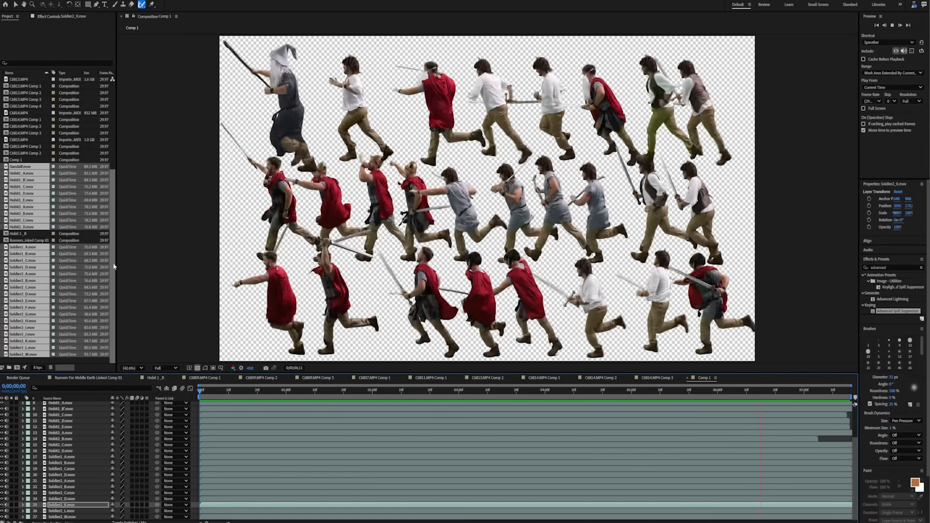
key("grave")
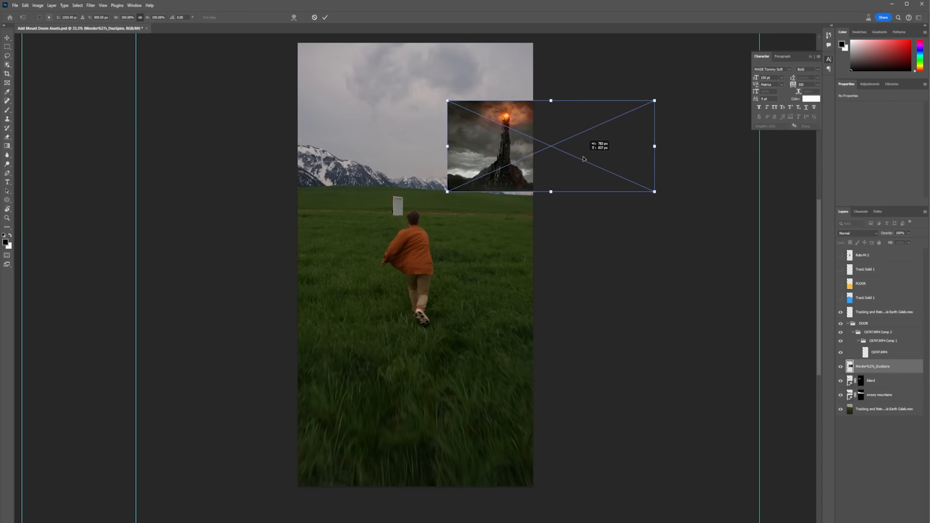
Position the placed dark spire image beside the snowy mountains in the Photoshop backdrop and commit its transform
left_click_drag(599, 143, 581, 154)
key("Return")
key("ctrl+0")
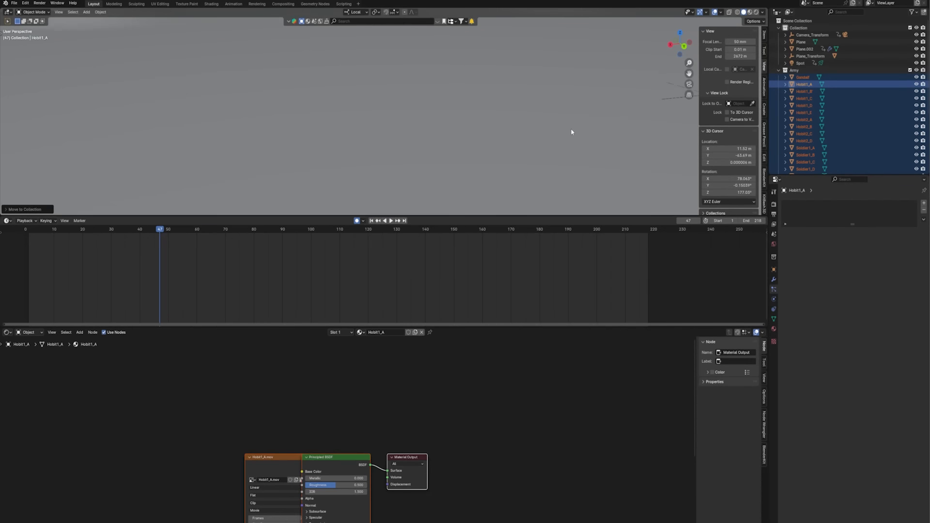
Move the geometry of all selected army planes in Edit Mode in Blender
scroll(572, 132, "down", 5)
scroll(579, 141, "up", 4)
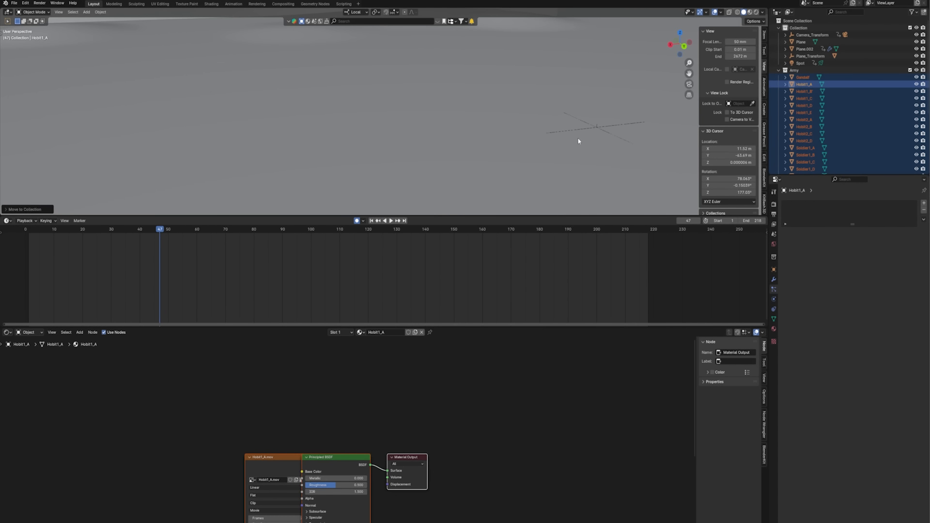
scroll(478, 148, "down", 5)
scroll(436, 165, "up", 5)
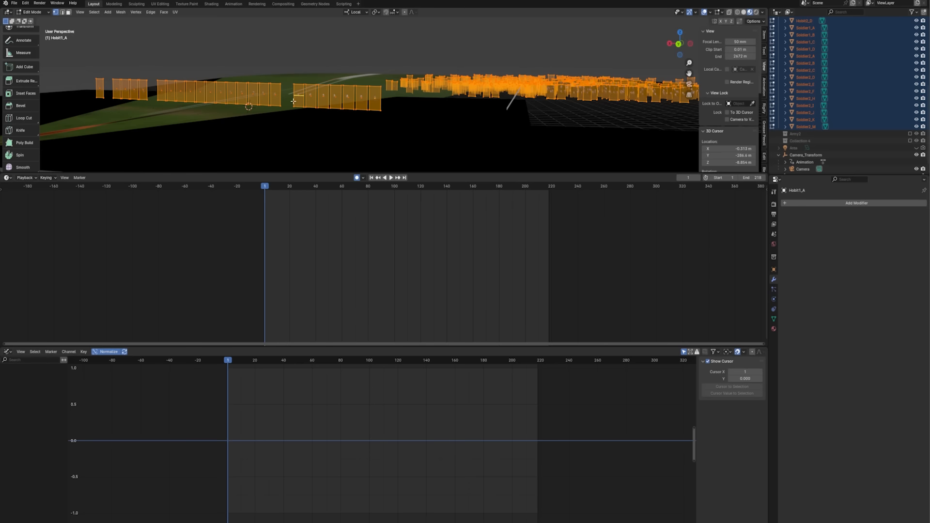
key("g")
key("g")
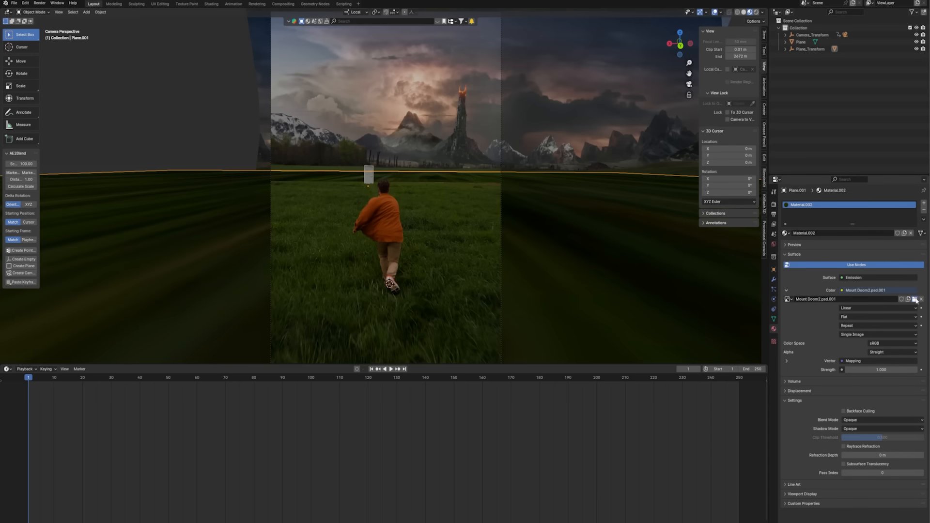
Open the ground plane's texture image for replacement and shift the Mount Doom backdrop texture to 0.19 m on the Mapping node's Y location
left_click(914, 299)
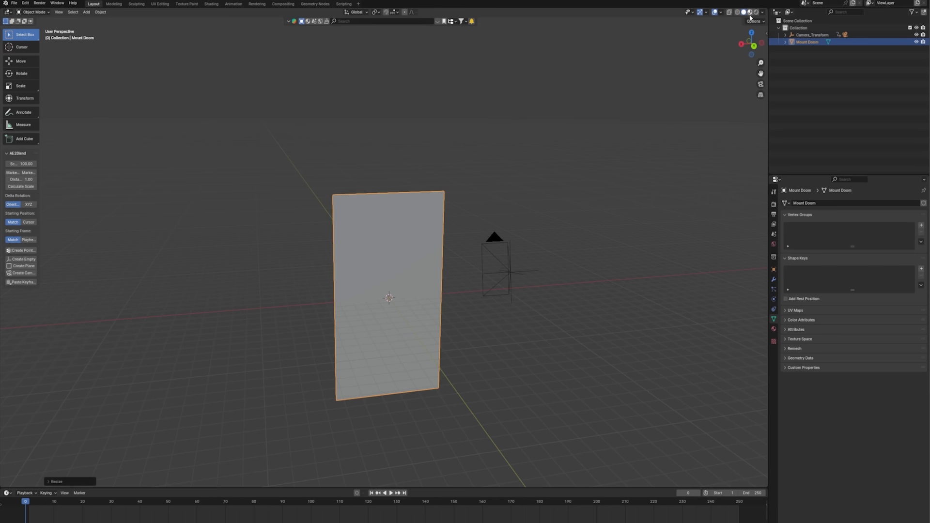
left_click(750, 13)
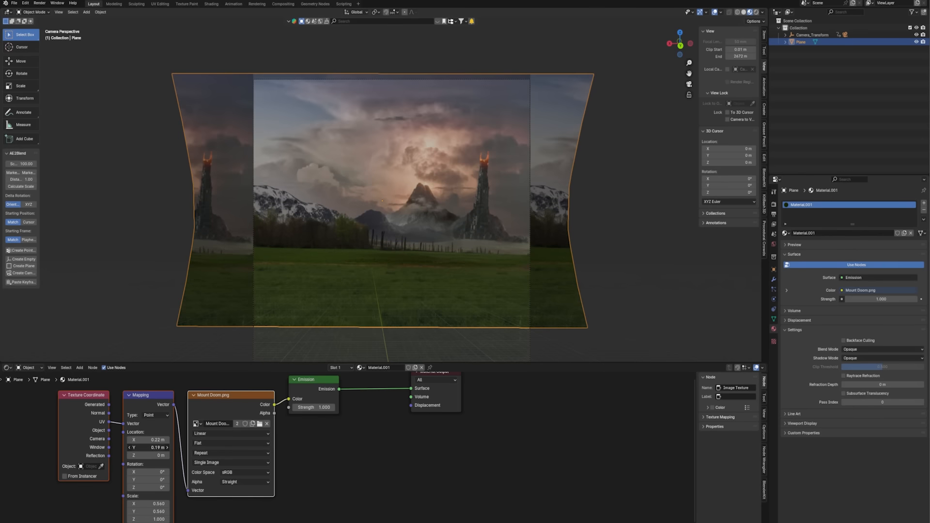
left_click_drag(148, 448, 148, 447)
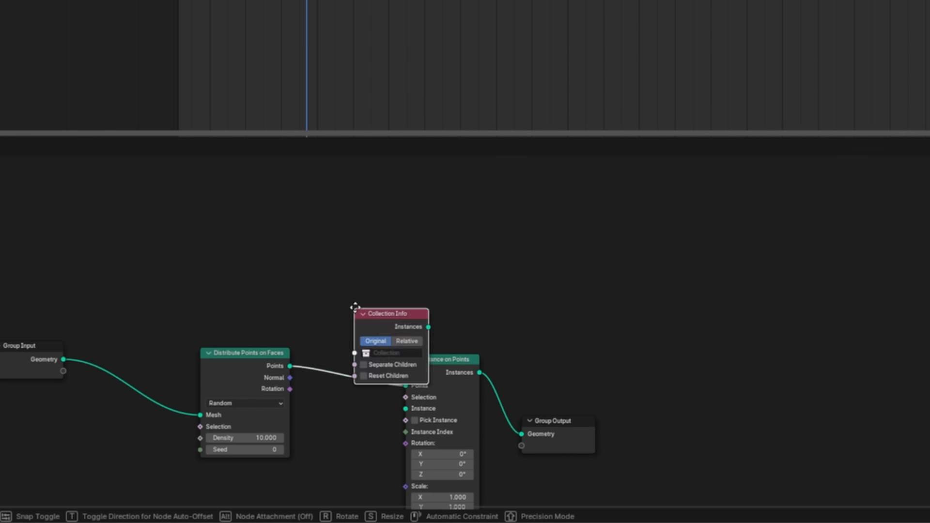
Place a Collection Info node beside Instance on Points and set the grass particle children to Simple
left_click(411, 312)
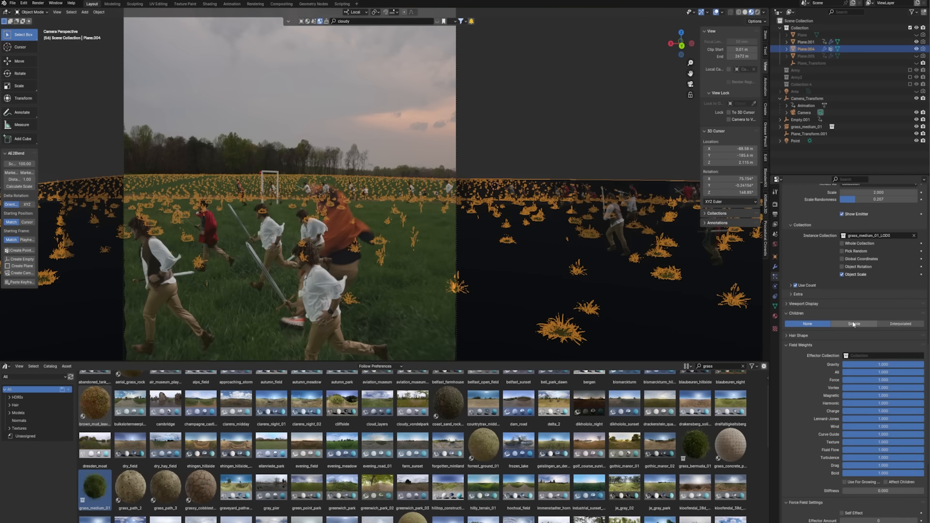
left_click(853, 324)
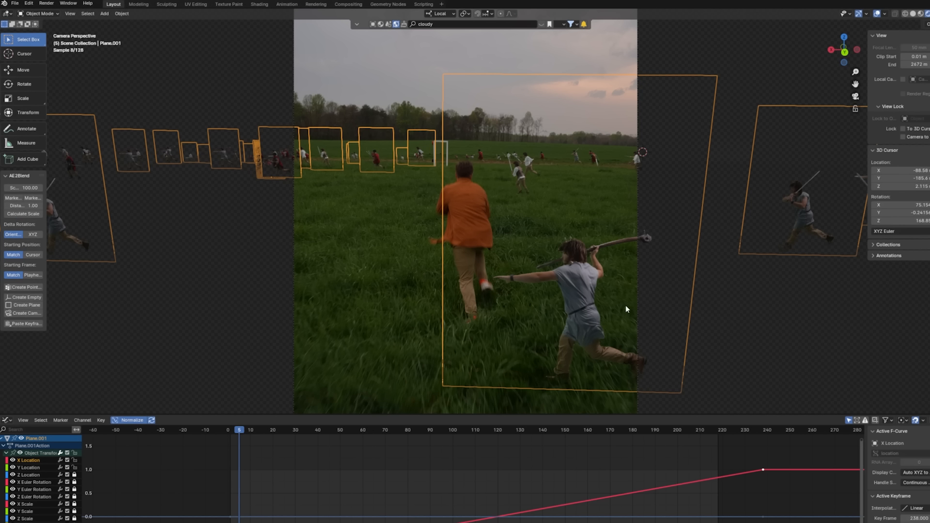
Show the viewport overlays and try moving the army emitter Plane.001 along its local Y axis
left_click(342, 313)
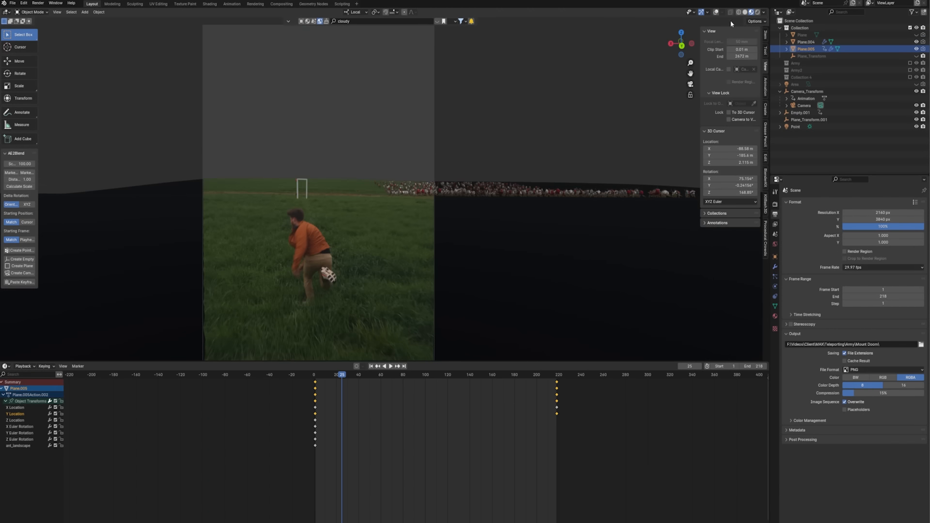
left_click(716, 12)
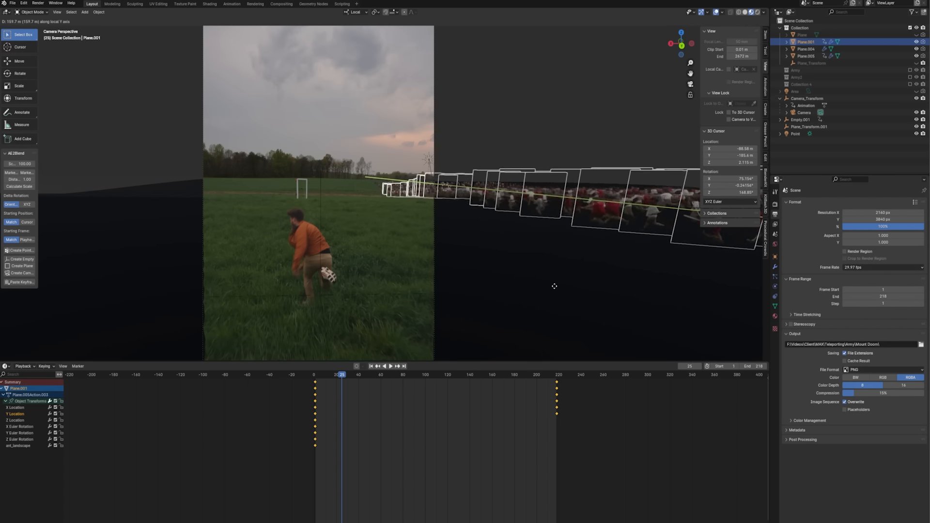
right_click(439, 412)
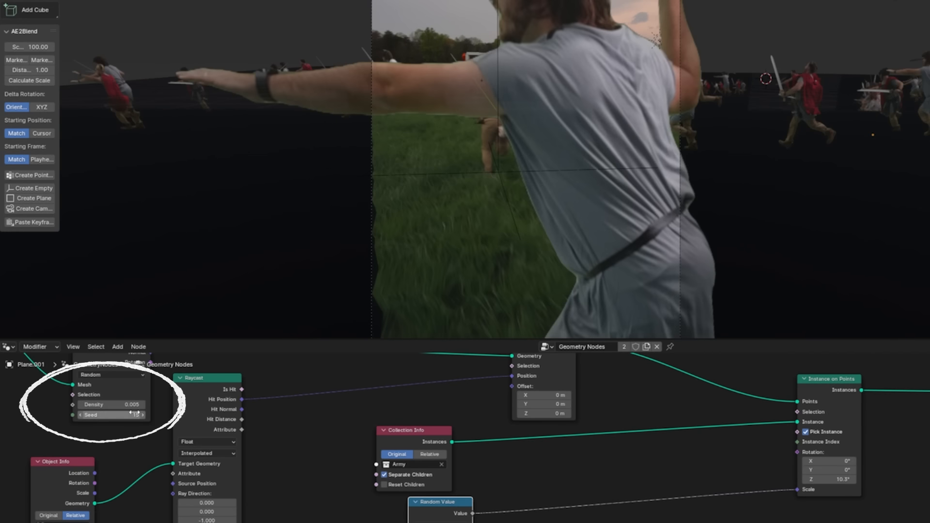
Change the seed of the army's point distribution and lower the last X Location keyframe of Plane.003
left_click(144, 415)
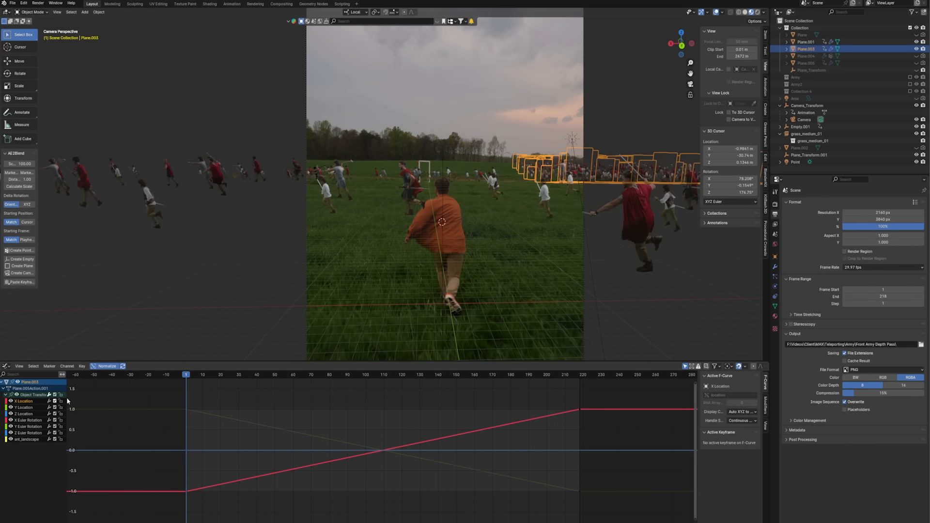
left_click_drag(579, 411, 582, 470)
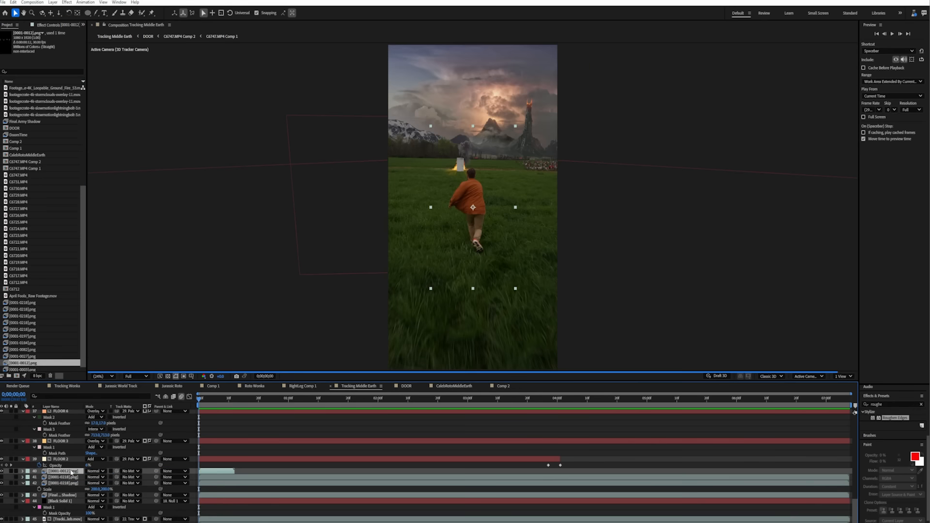
Paste the copied attributes onto the [0001-0012].png layer in After Effects and reorder the army sequence layers in the stack
key("ctrl+v")
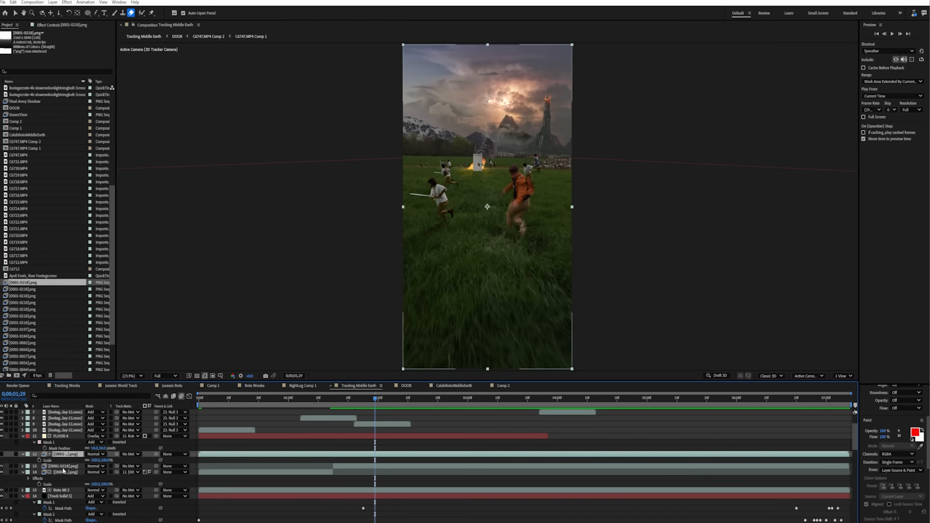
left_click_drag(64, 467, 63, 492)
left_click(444, 396)
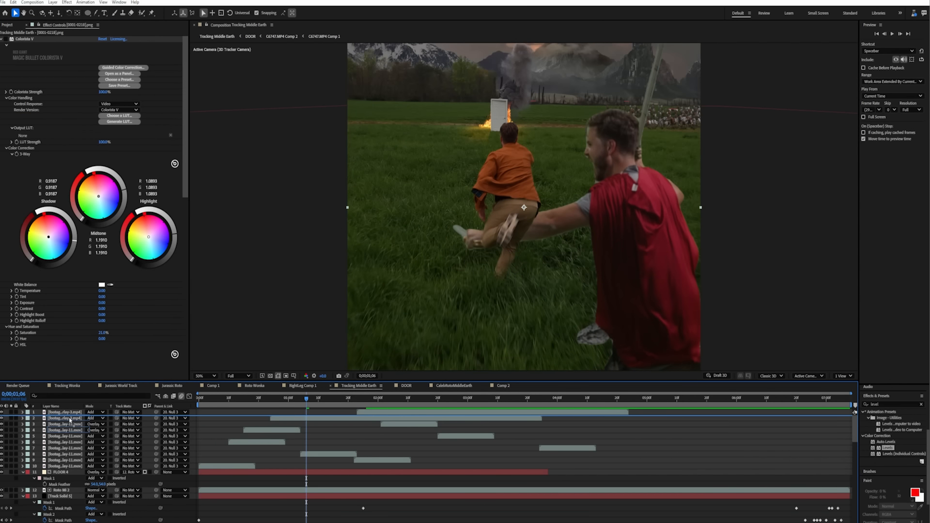
left_click_drag(72, 485, 72, 485)
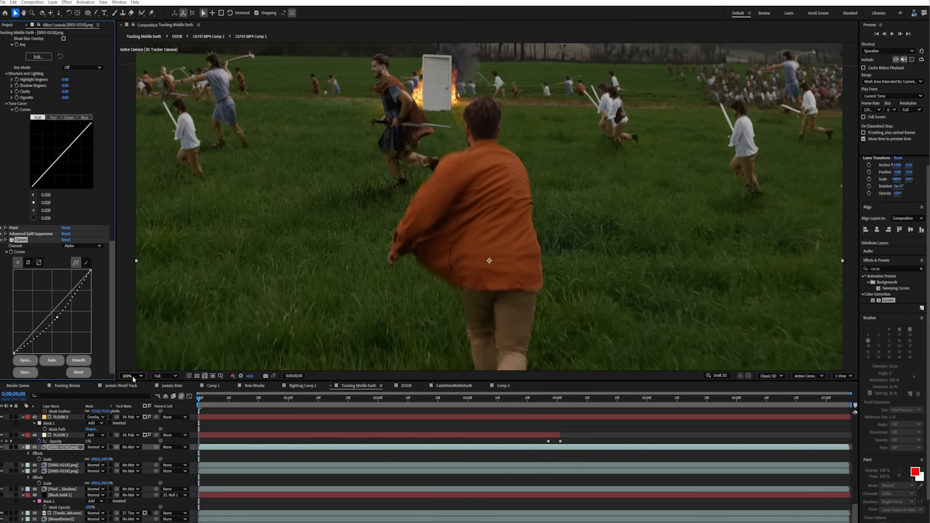
Preview the full frame of the Tracking Middle Earth composition with the army layers in place
key("shift+slash")
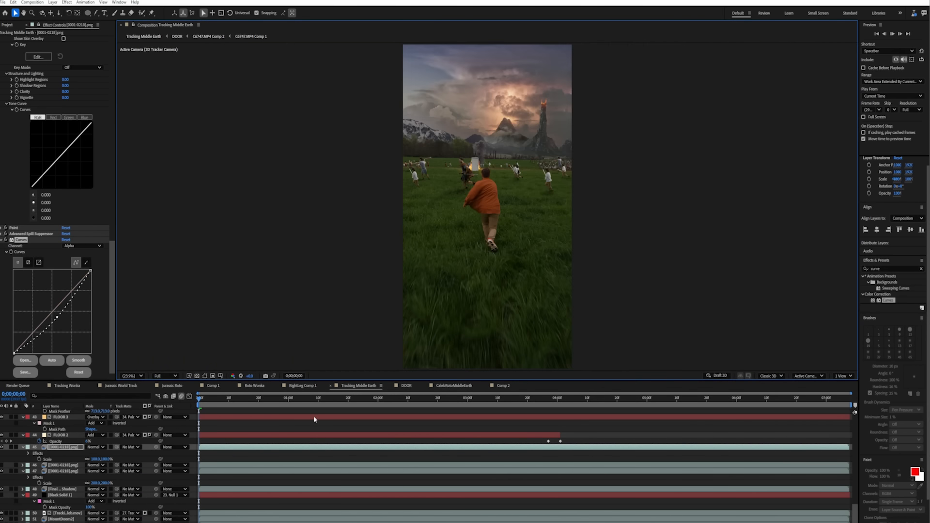
key("space")
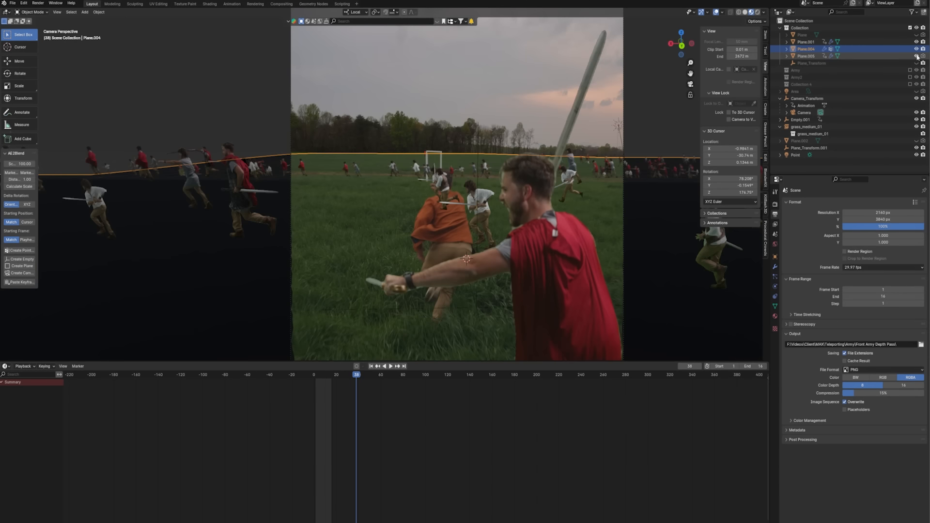
Hide Plane.004 in the Blender army scene and rotate the tower's spotlight so its beam sweeps across the foreground field
key("h")
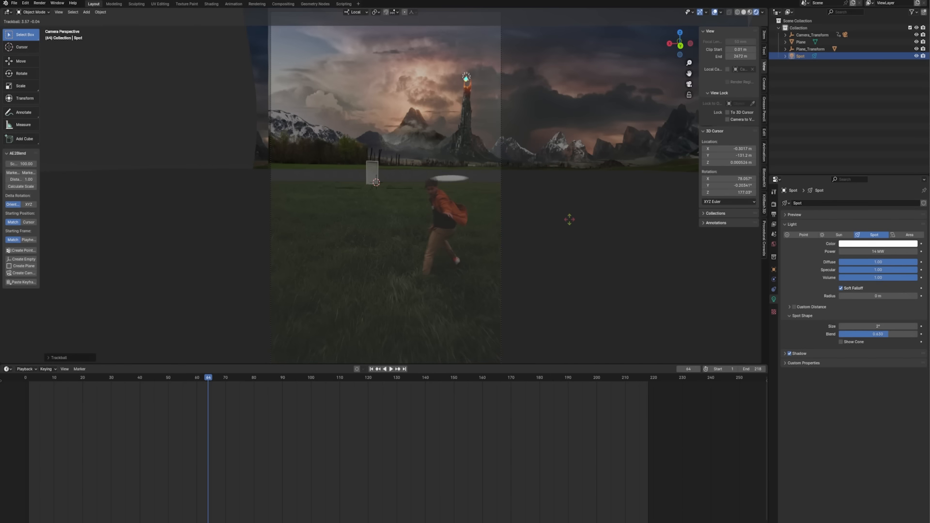
left_click_drag(569, 219, 558, 156)
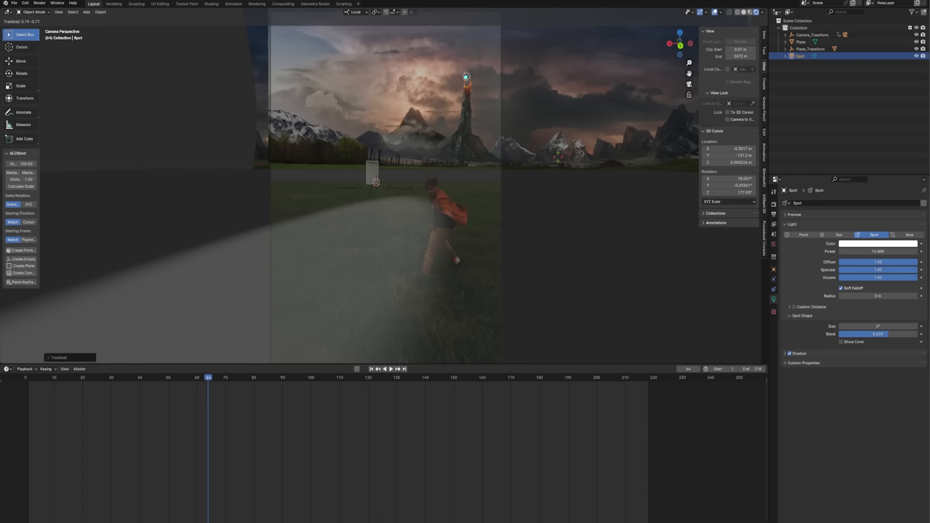
left_click_drag(203, 381, 73, 380)
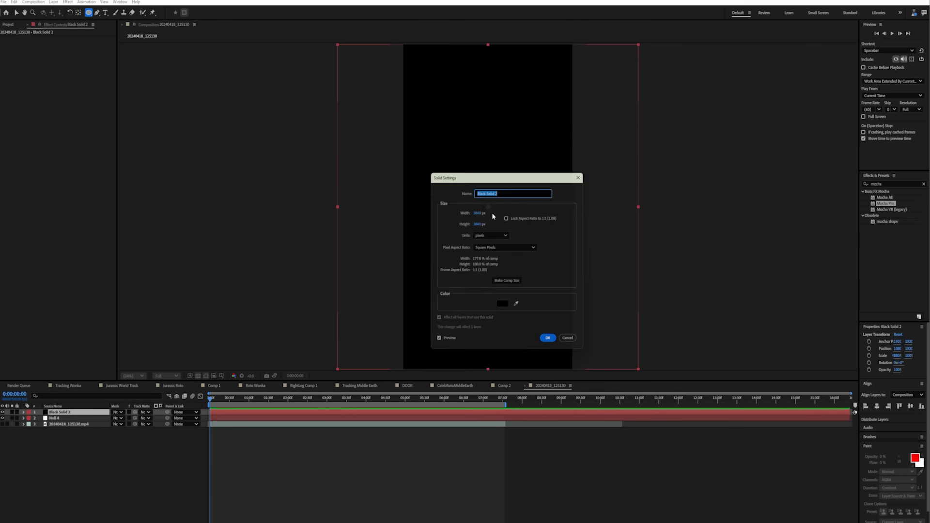
Create a black solid with a narrow elliptical pupil mask in After Effects and roughen the edges of the wide elliptical eye solid
key("Return")
left_click_drag(484, 192, 491, 223)
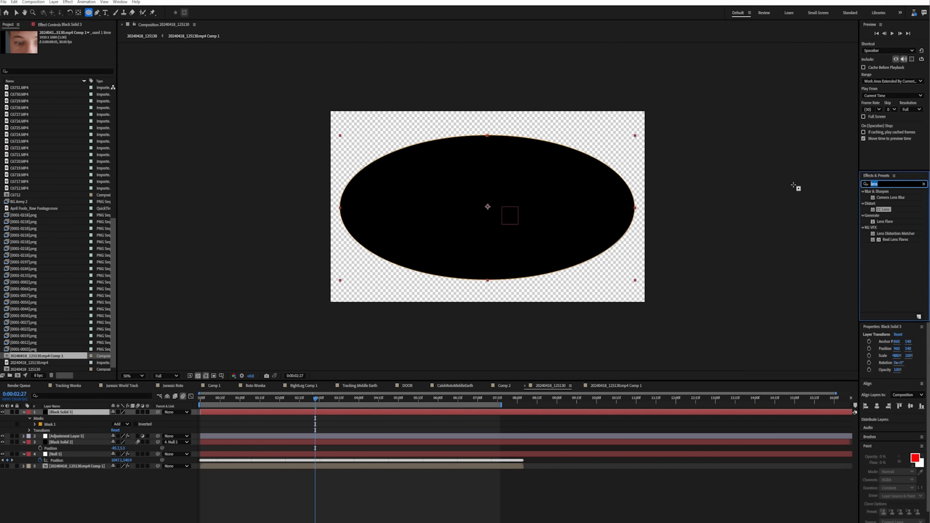
double_click(896, 198)
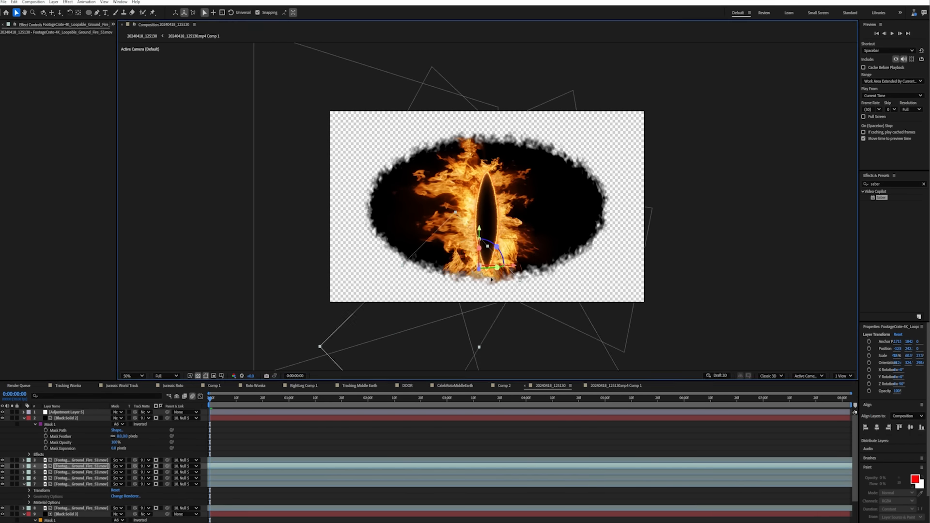
Duplicate the ground fire layer and position the flames over both halves of the eye around the slit pupil
key("shift+slash")
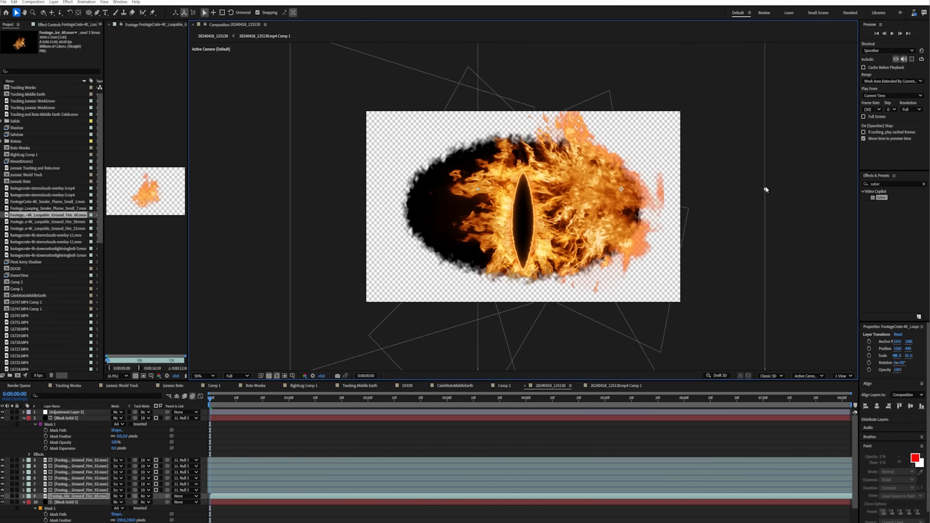
key("ctrl+d")
left_click_drag(436, 208, 457, 215)
left_click(241, 501)
left_click_drag(615, 233, 591, 255)
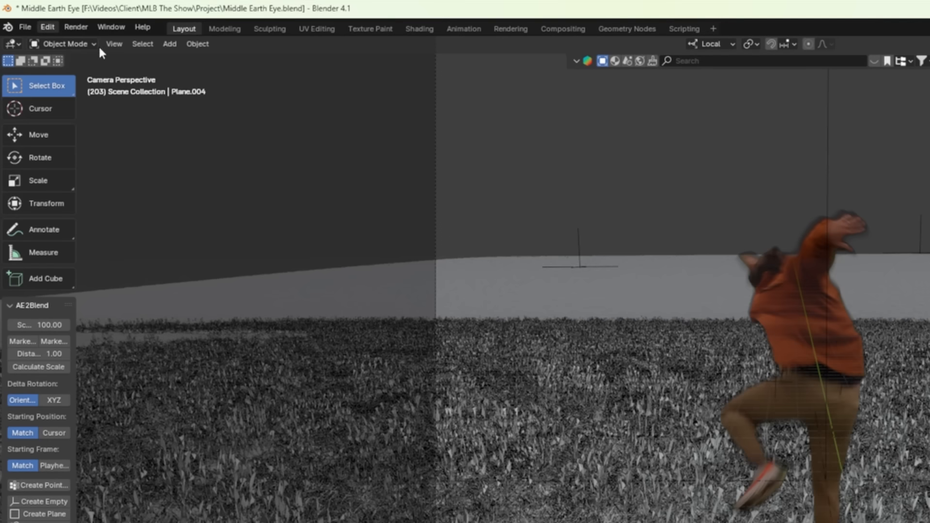
Render the Middle Earth Eye animation in Blender and switch to After Effects to view the whole composite frame
left_click(72, 25)
left_click(101, 54)
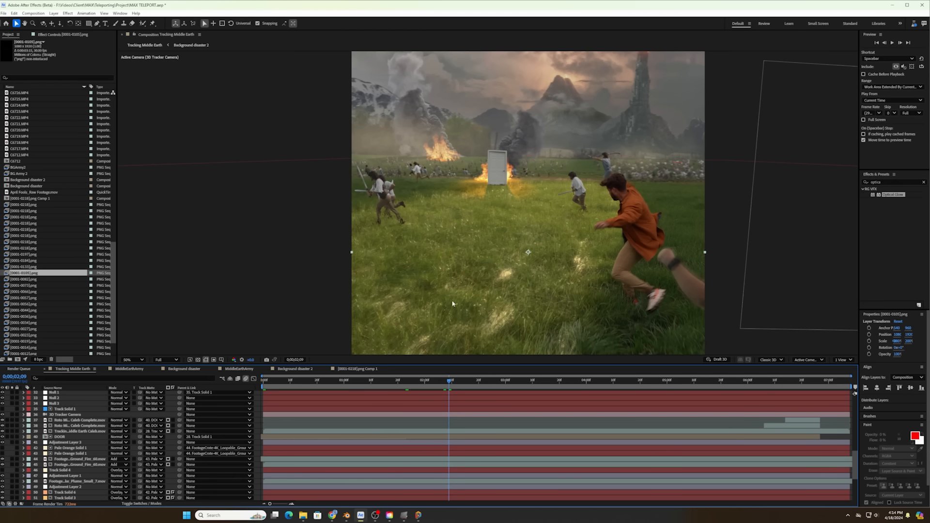
key("comma")
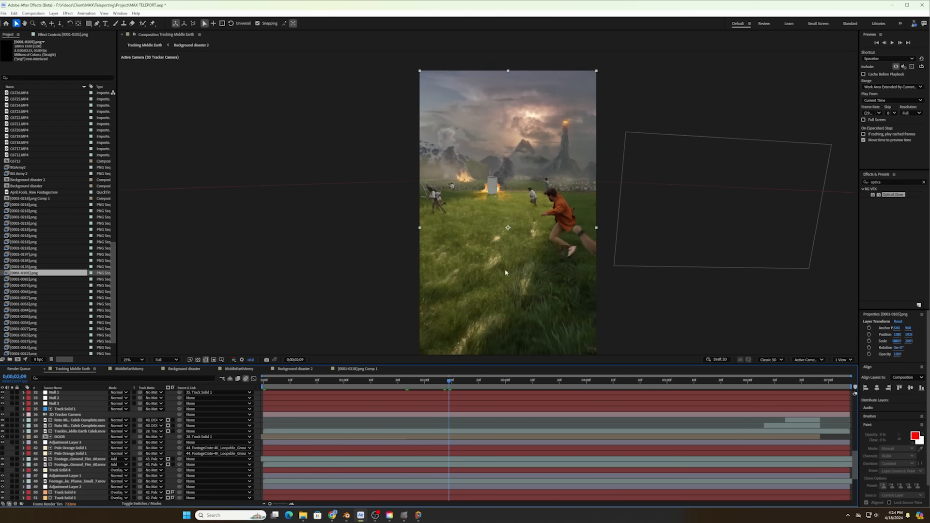